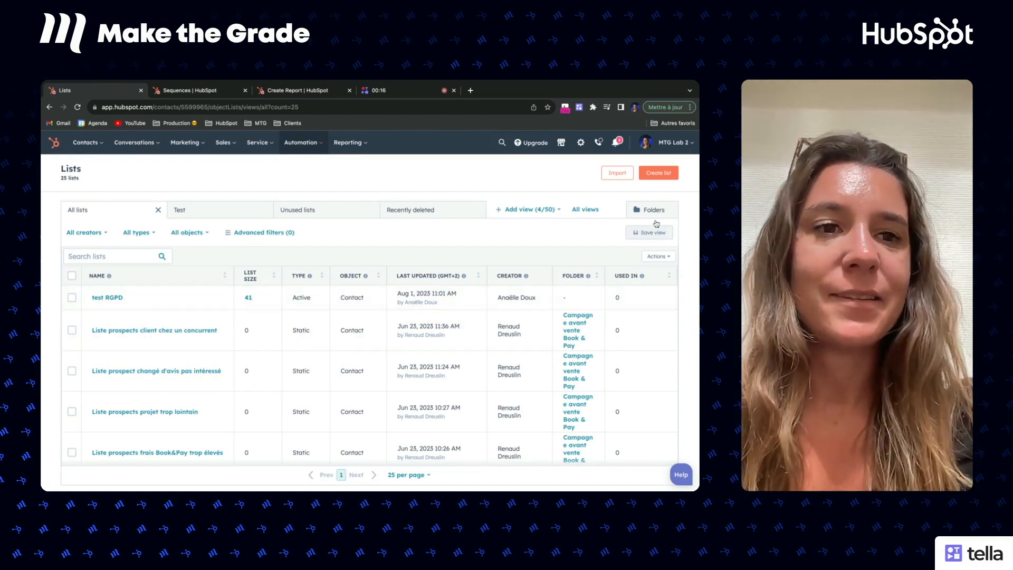
- Create a deal-based active list named "Test vidéo"
left_click(659, 173)
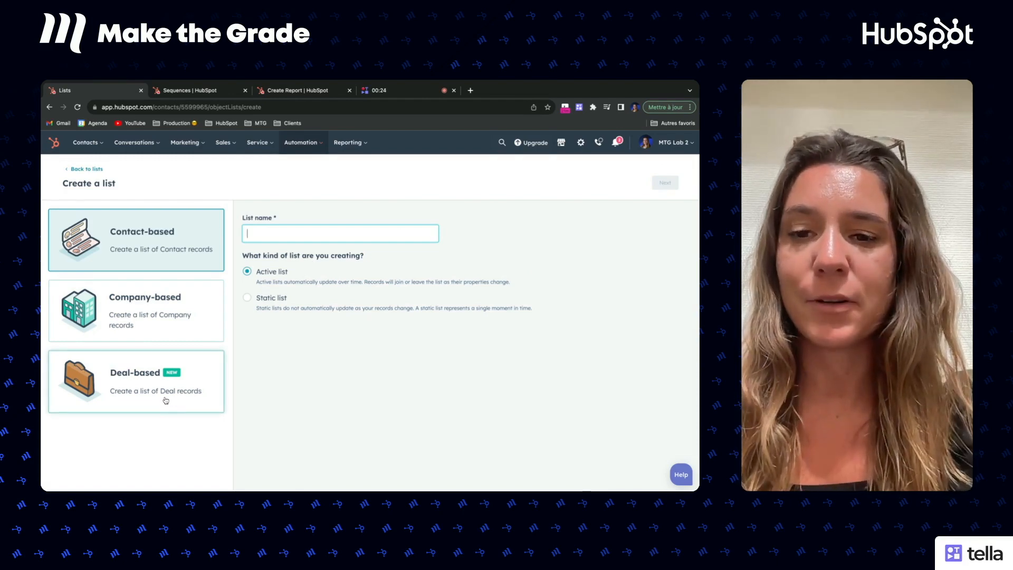
left_click(165, 401)
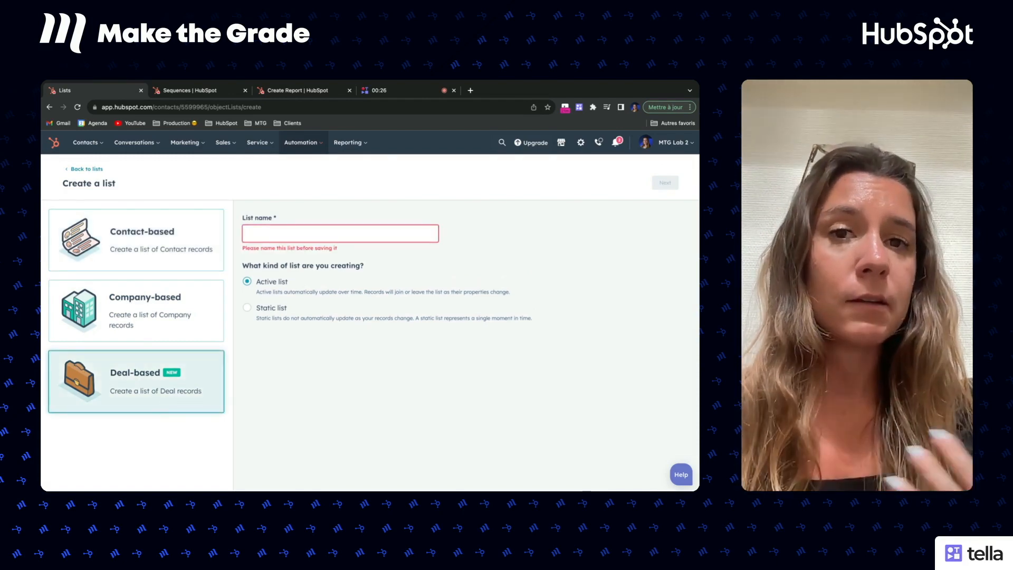
left_click(313, 232)
type("Test vidéo")
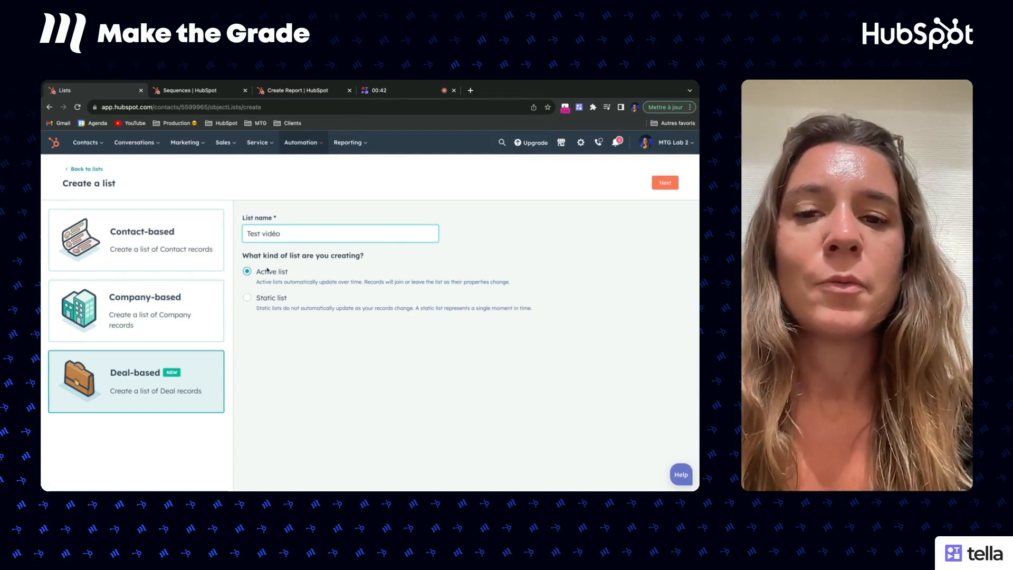
left_click(666, 184)
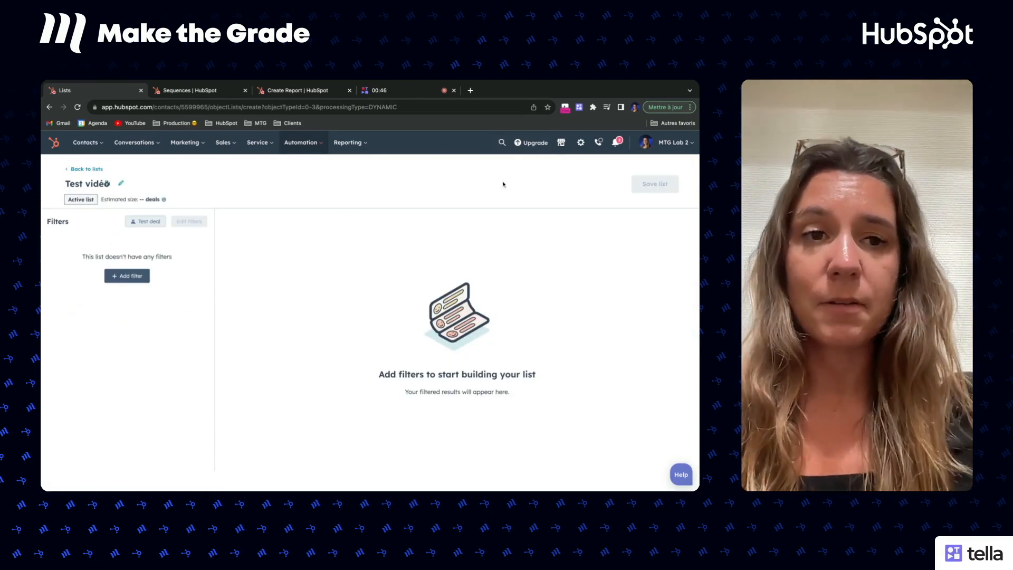
- Add a deal property filter to the list so that Pipeline is any of Pipeline France
left_click(123, 277)
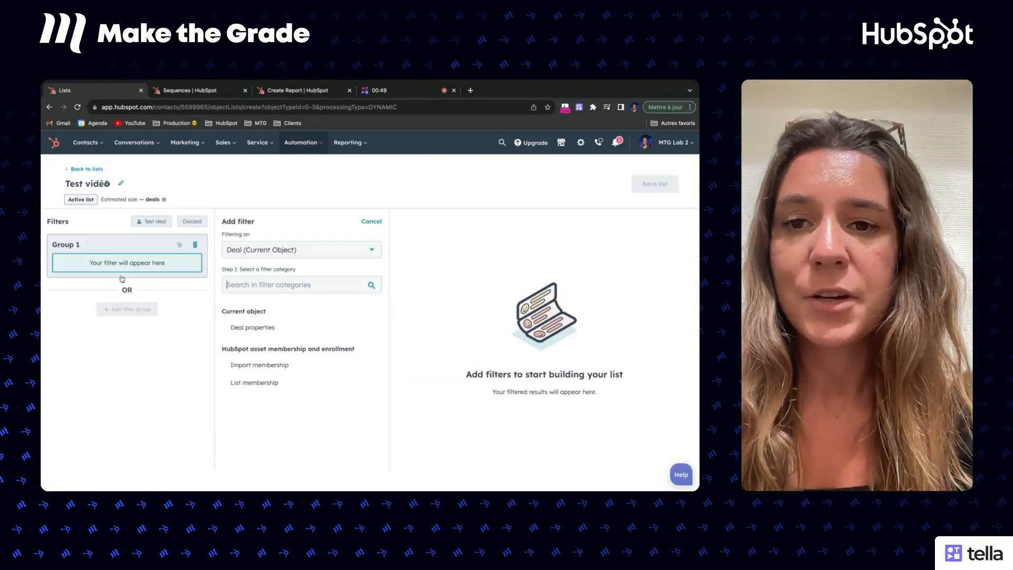
left_click(297, 253)
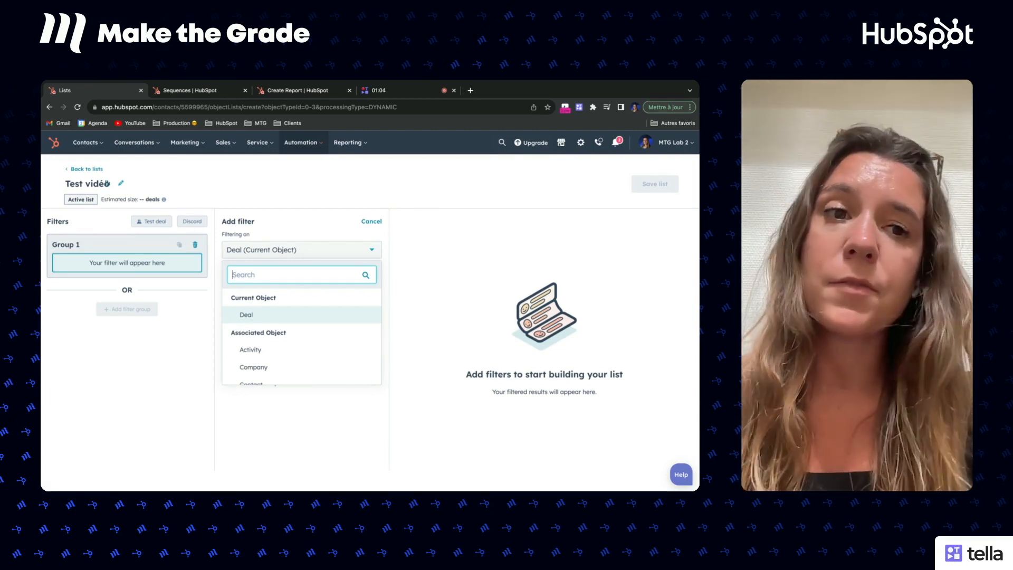
left_click(302, 238)
left_click(281, 330)
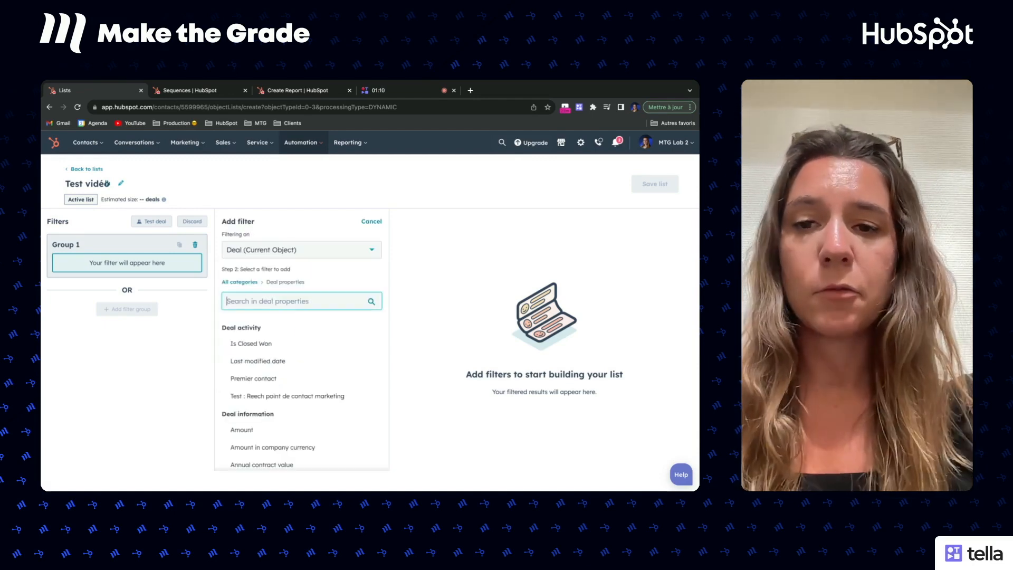
type("pipel")
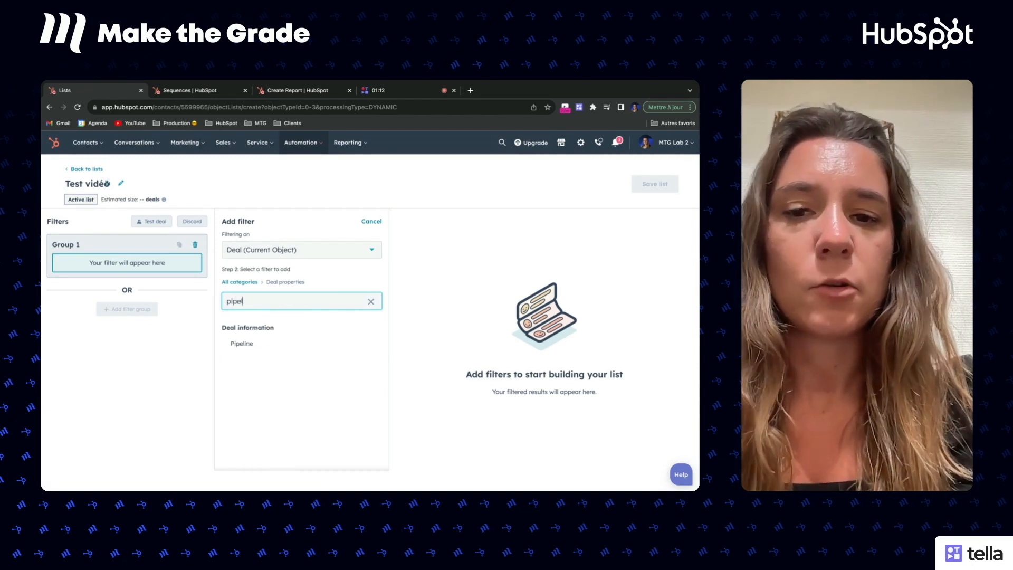
left_click(264, 350)
left_click(271, 276)
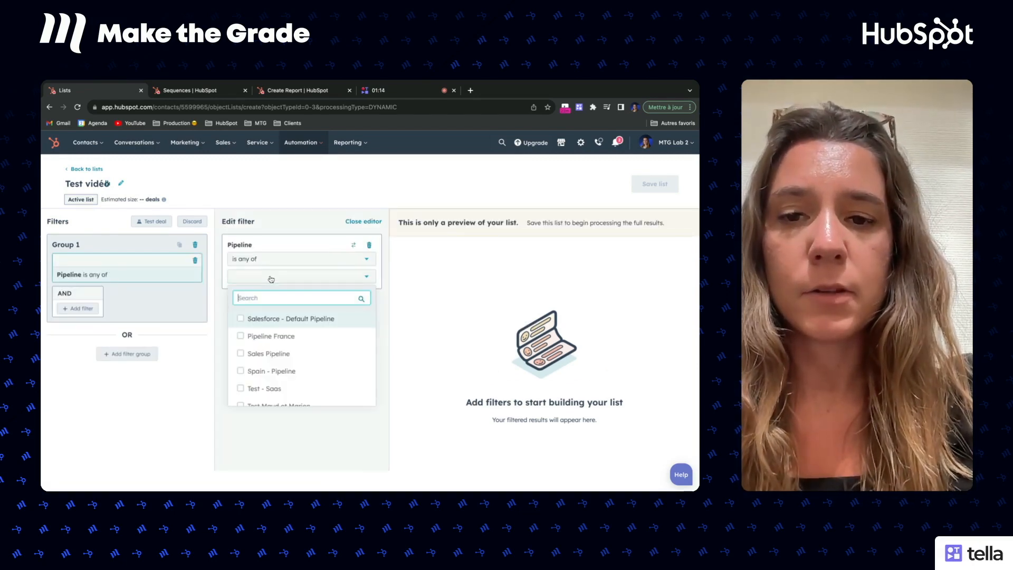
left_click(271, 337)
left_click(319, 443)
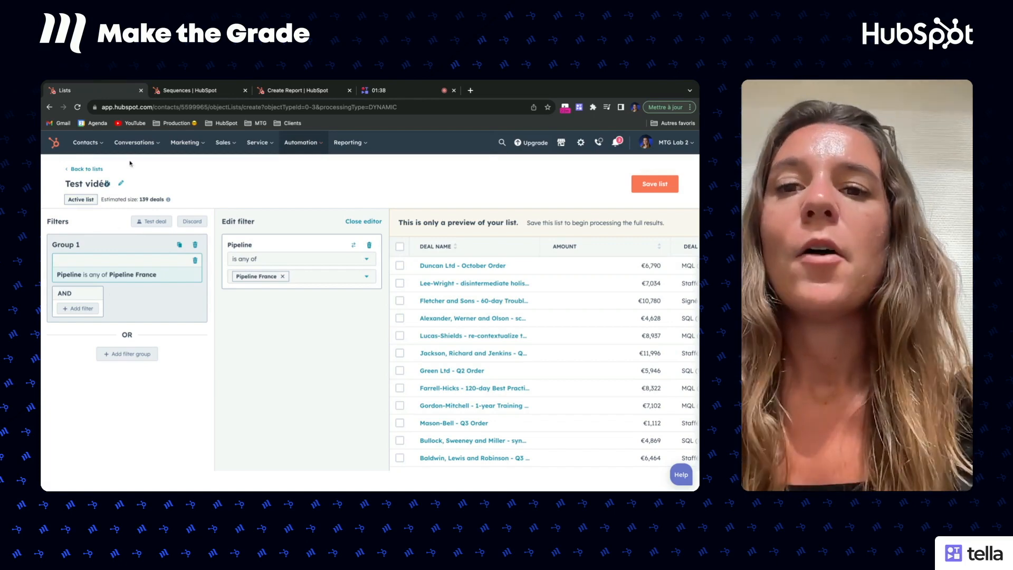
- In the new sequence, add an automated email step as a new thread using the "Lancement consultation" template
left_click(201, 93)
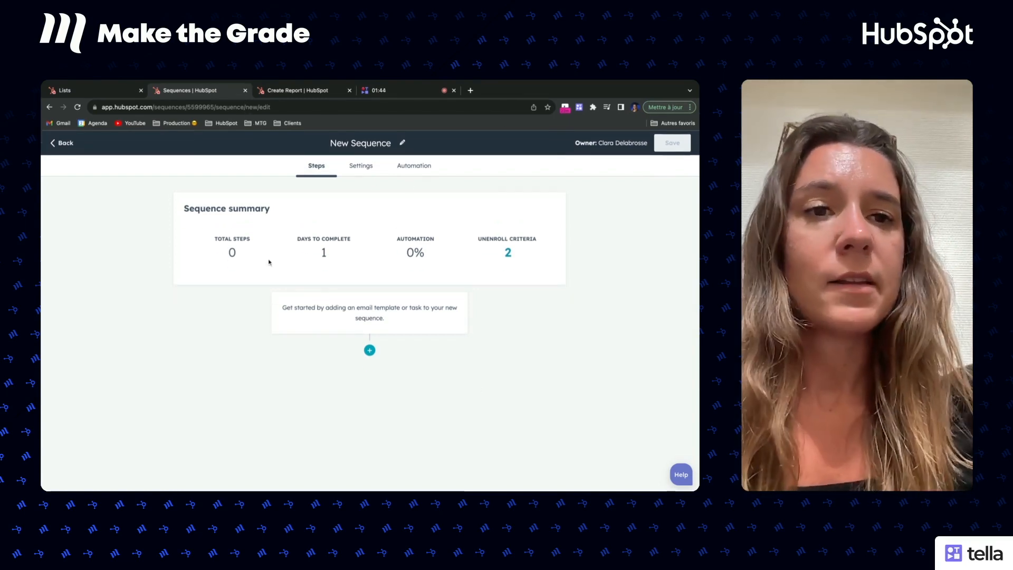
left_click(370, 351)
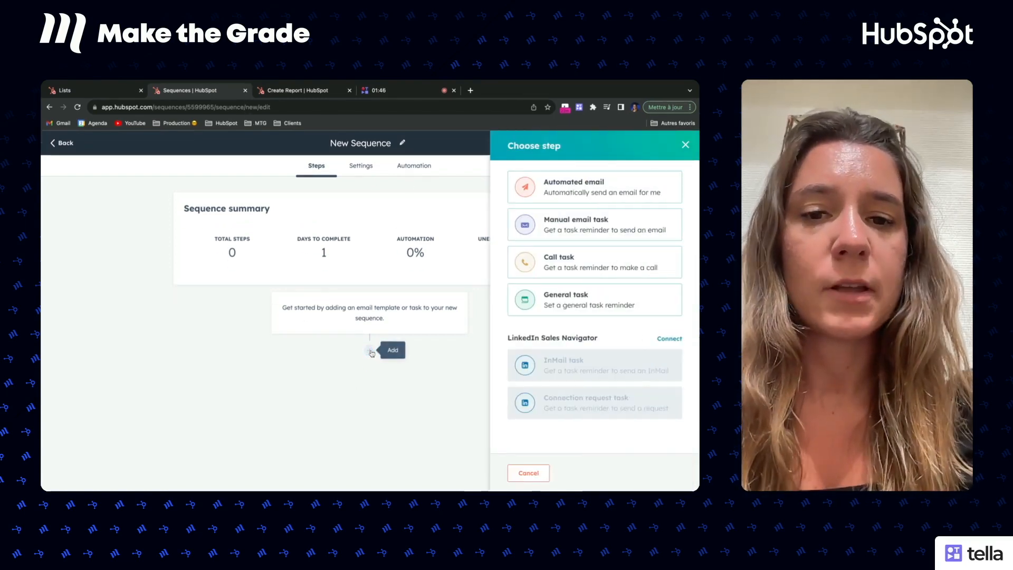
left_click(586, 191)
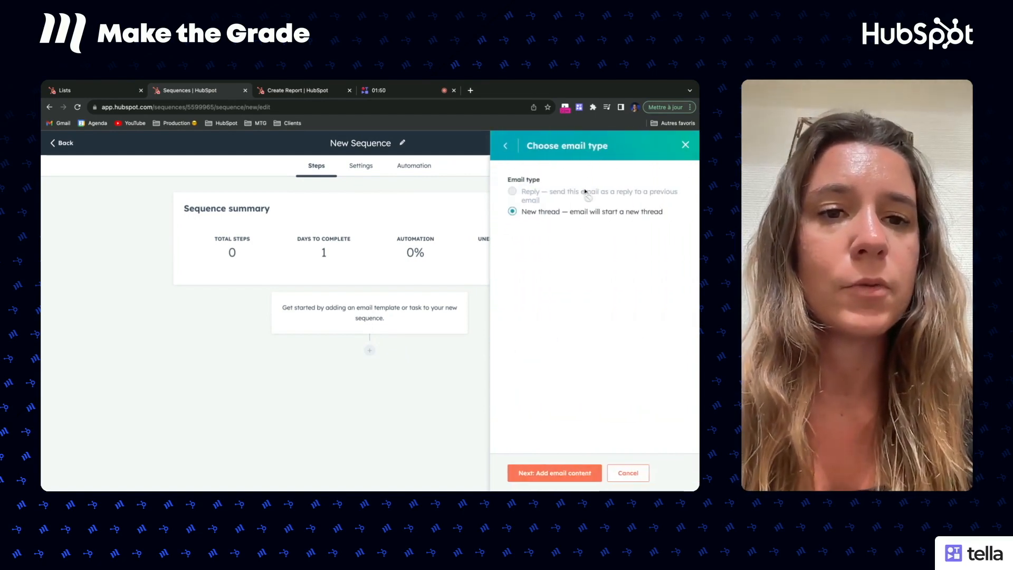
left_click(544, 473)
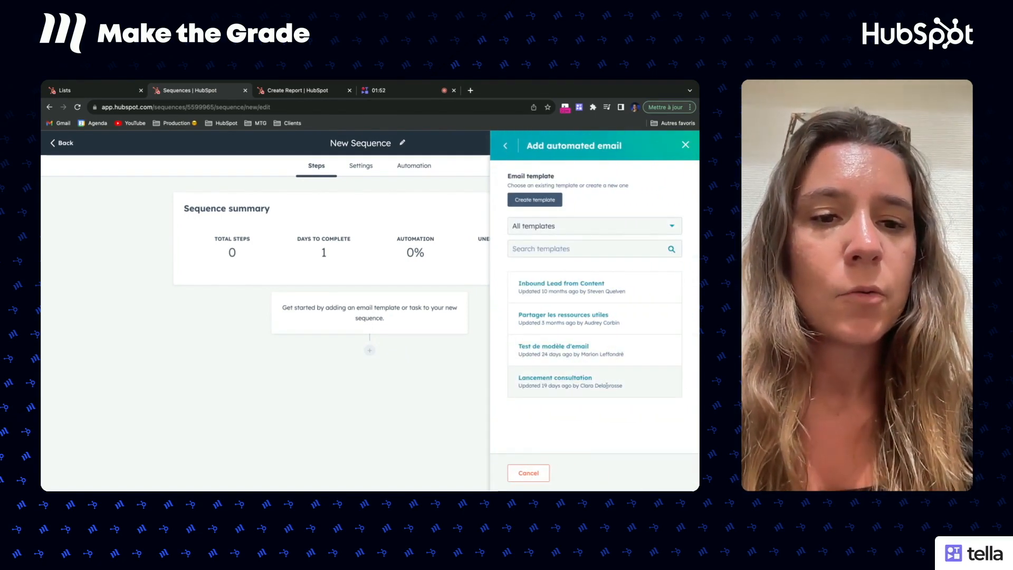
left_click(575, 381)
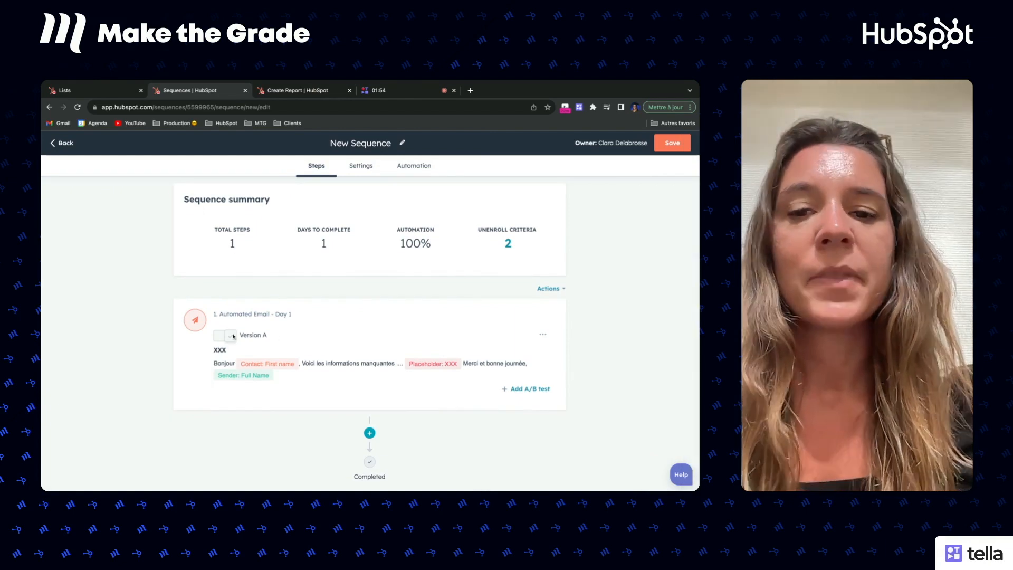
- Add an A/B test to the automated email with the "Test de modèle d'email" template and enable version B
left_click(544, 389)
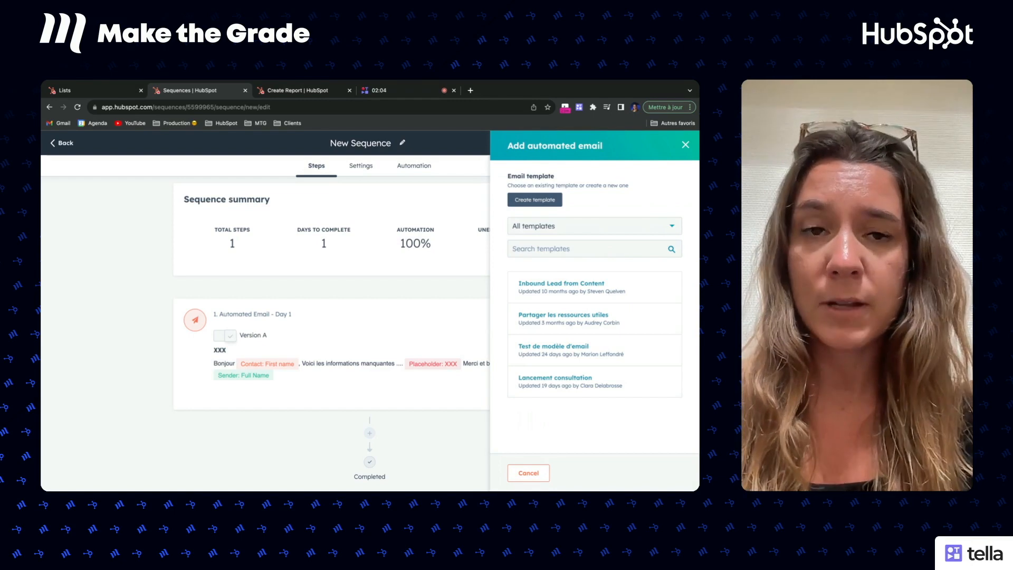
left_click(584, 351)
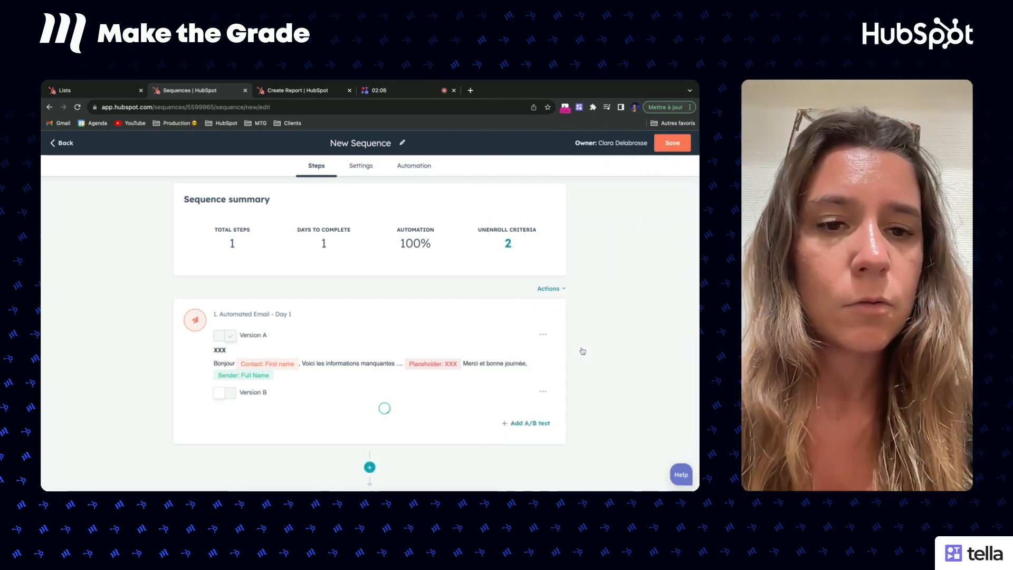
left_click(225, 393)
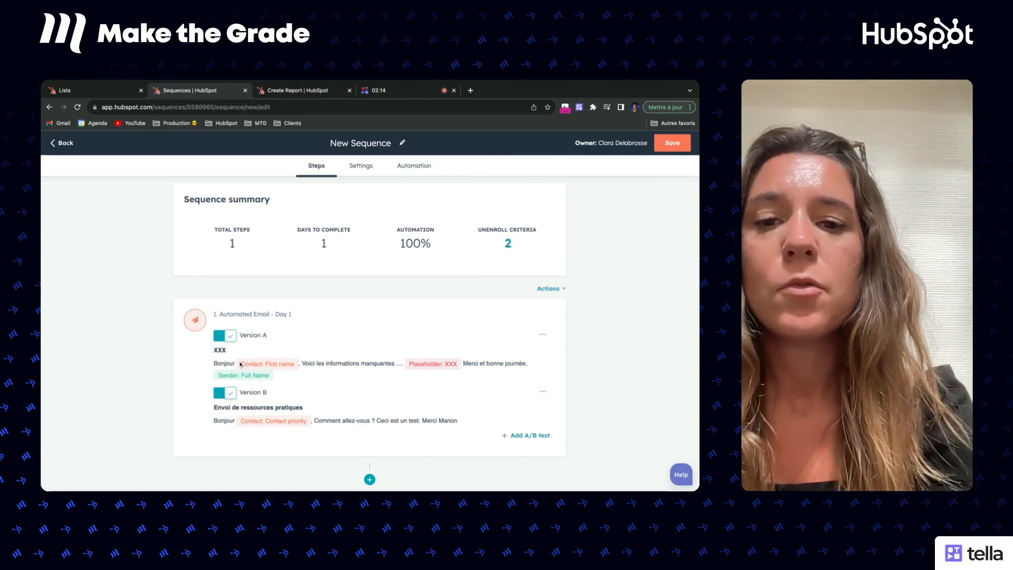
- Switch version A of the automated email off and back on
left_click(231, 337)
left_click_drag(272, 396, 231, 394)
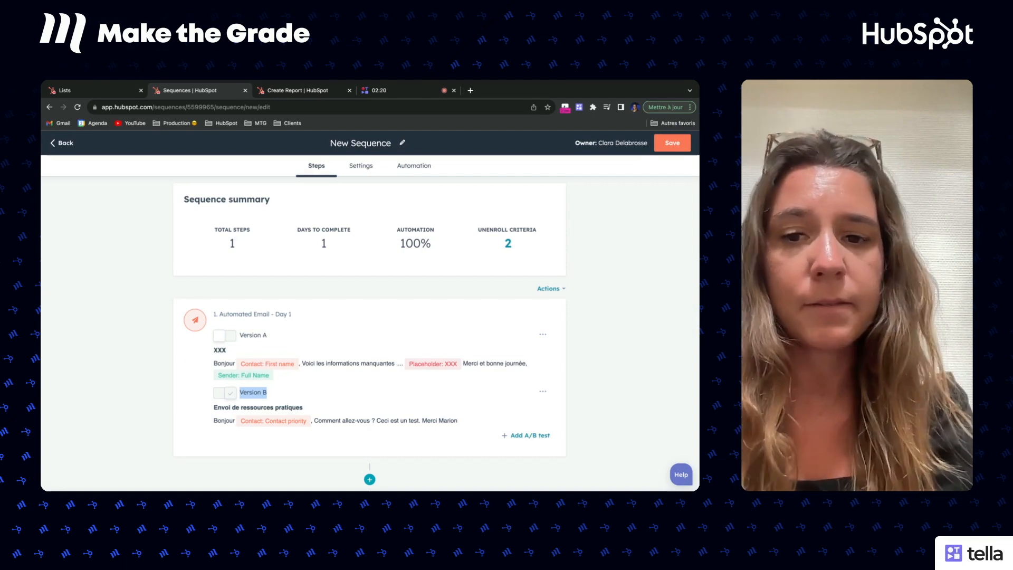
left_click(229, 337)
scroll(505, 440, "down", 1)
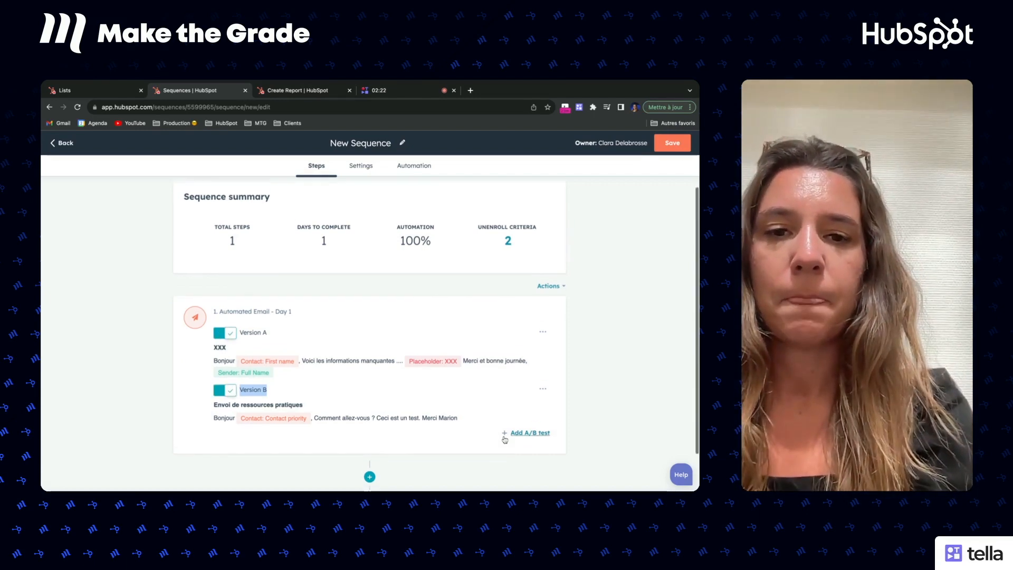
scroll(505, 439, "down", 1)
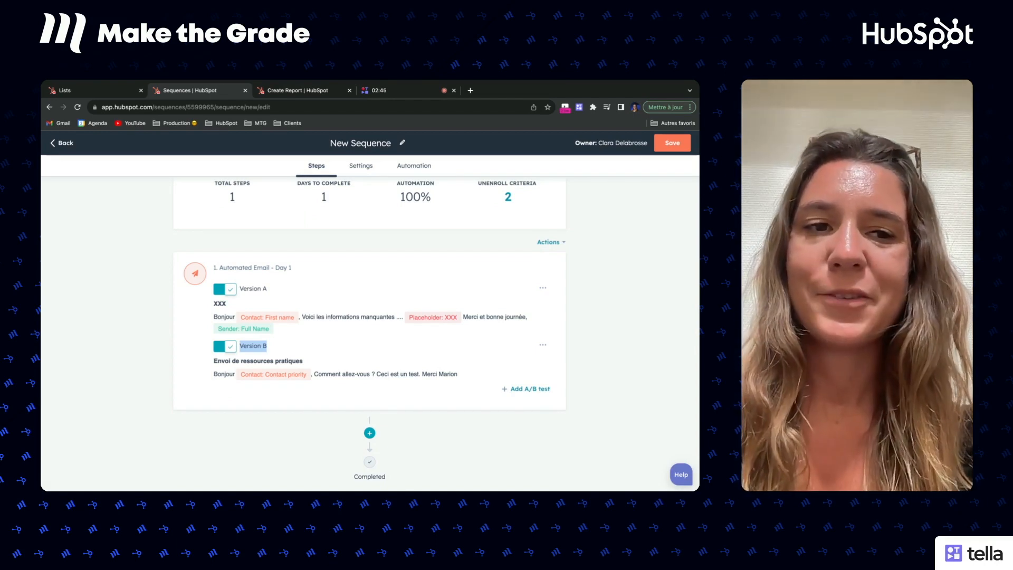
- Start a customer journey report from scratch with Deals as the data source
left_click(318, 93)
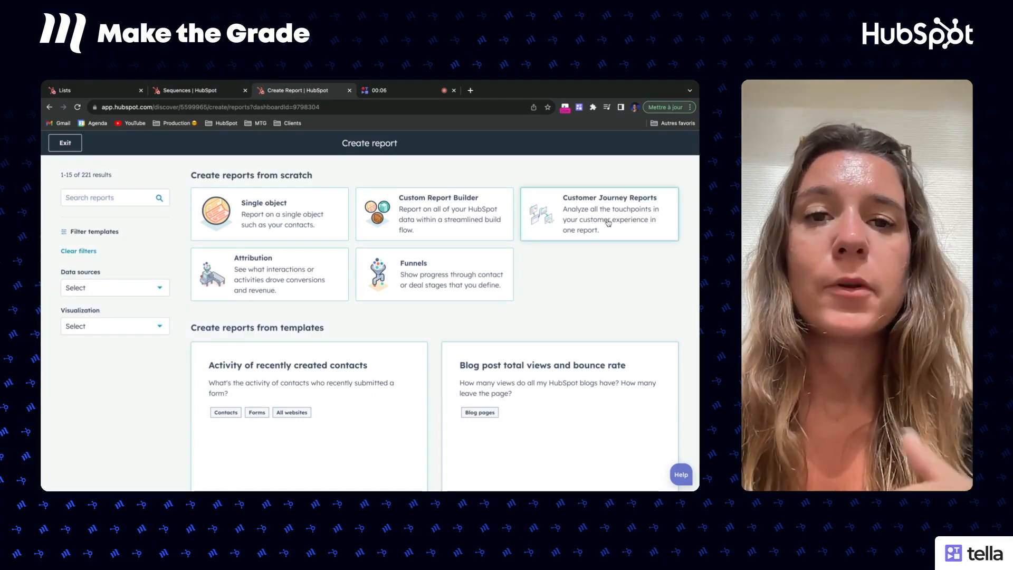
left_click(608, 222)
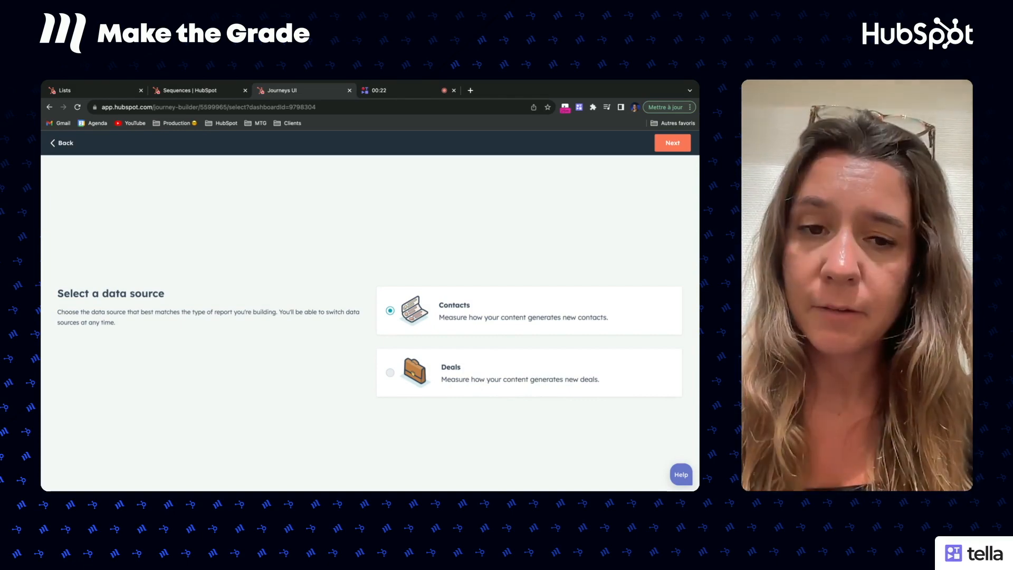
left_click(672, 144)
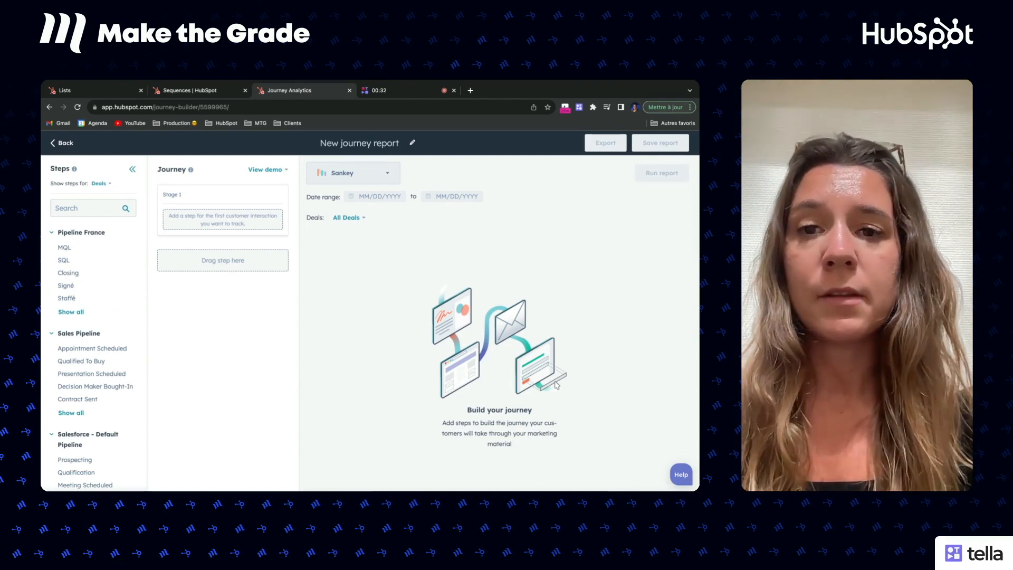
- Build the journey from the Sales Pipeline steps Appointment Scheduled, Qualified To Buy, Presentation Scheduled, Decision Maker Bought-In and Closed Won, one per stage
left_click_drag(86, 349, 219, 220)
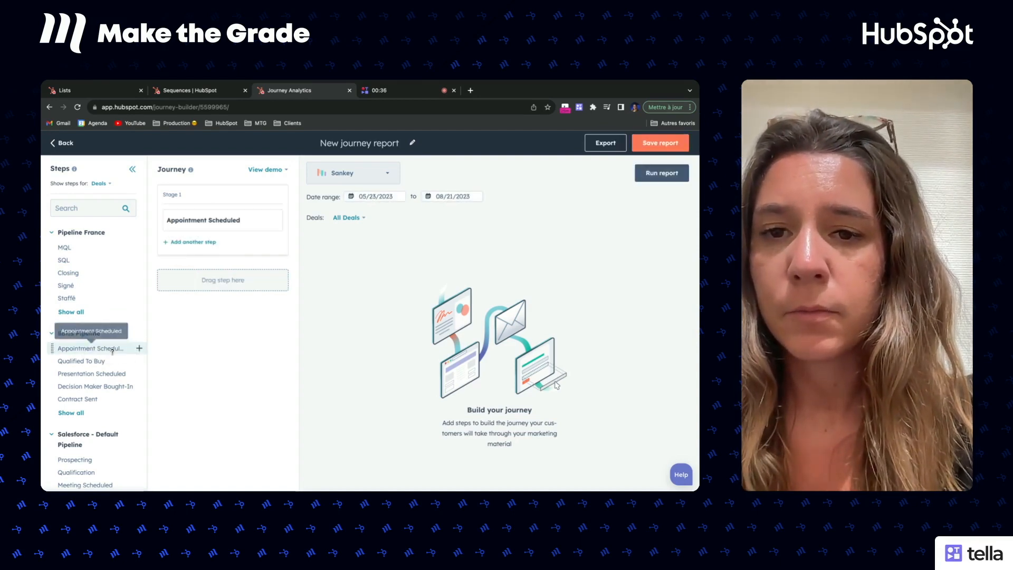
left_click(194, 243)
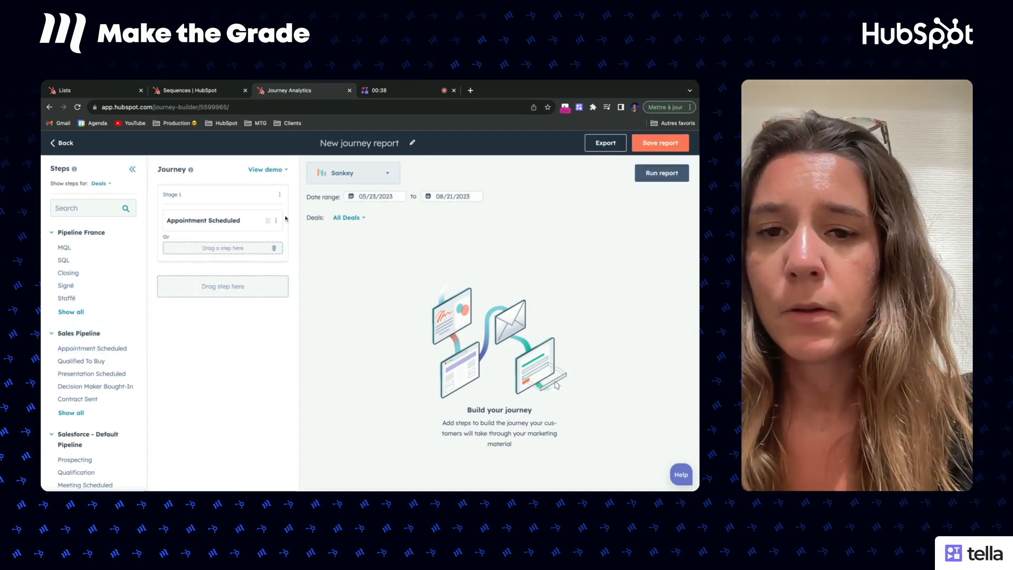
left_click(274, 249)
left_click_drag(85, 361, 206, 287)
left_click_drag(79, 373, 192, 432)
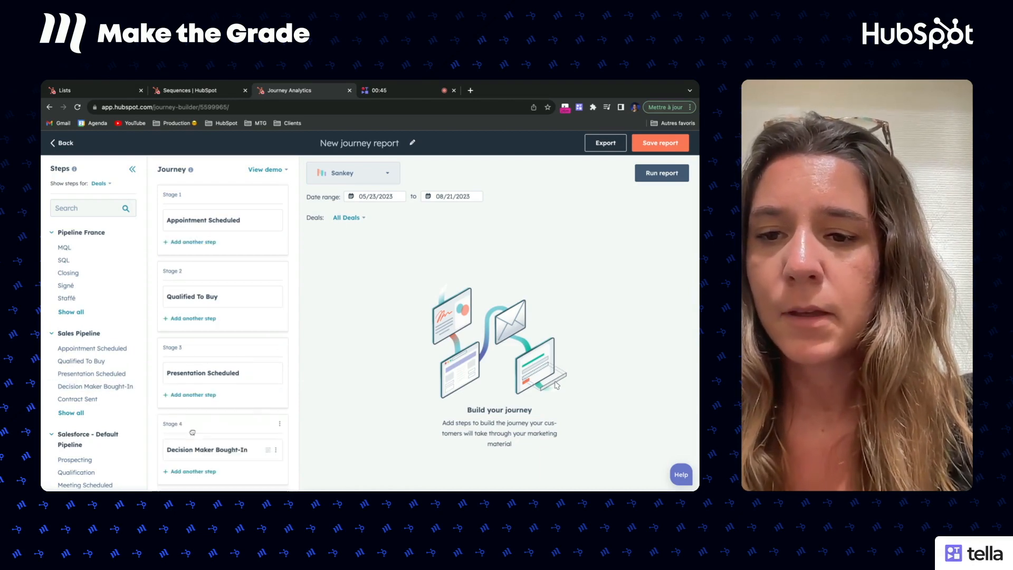
left_click(71, 413)
left_click_drag(78, 412, 191, 470)
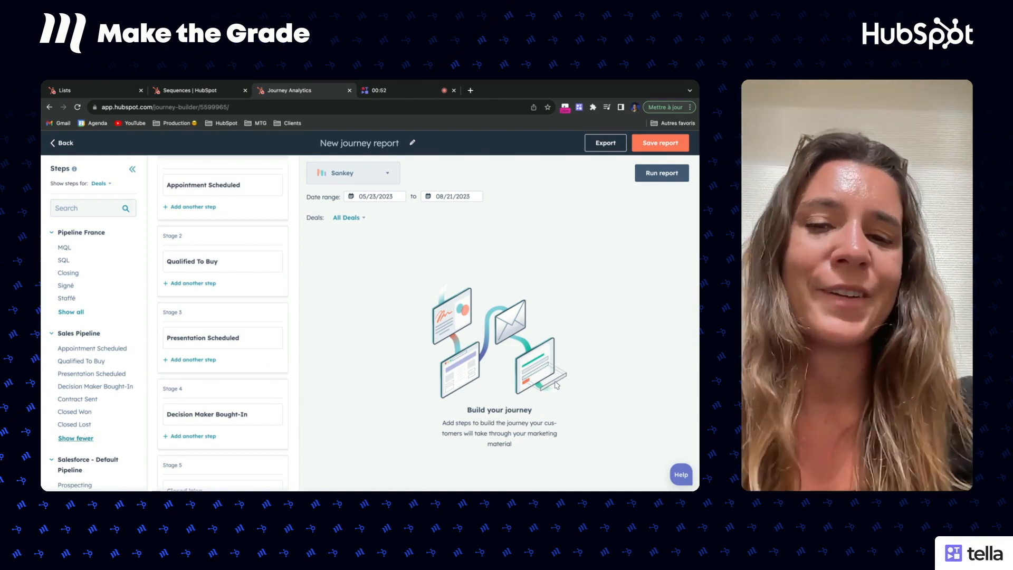
- Check the available visualization types, keep Sankey, and run the journey report
scroll(175, 356, "up", 2)
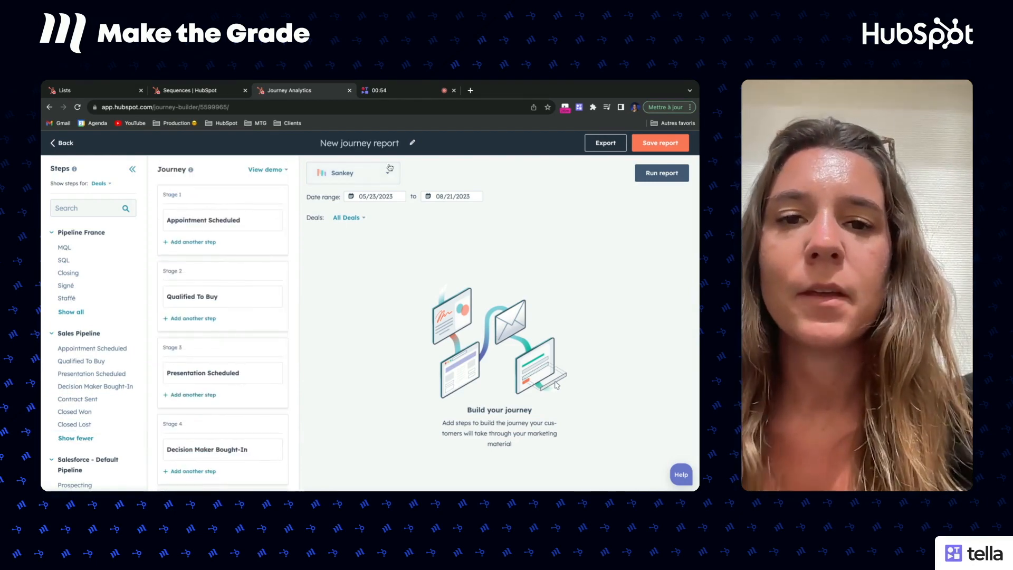
left_click(384, 171)
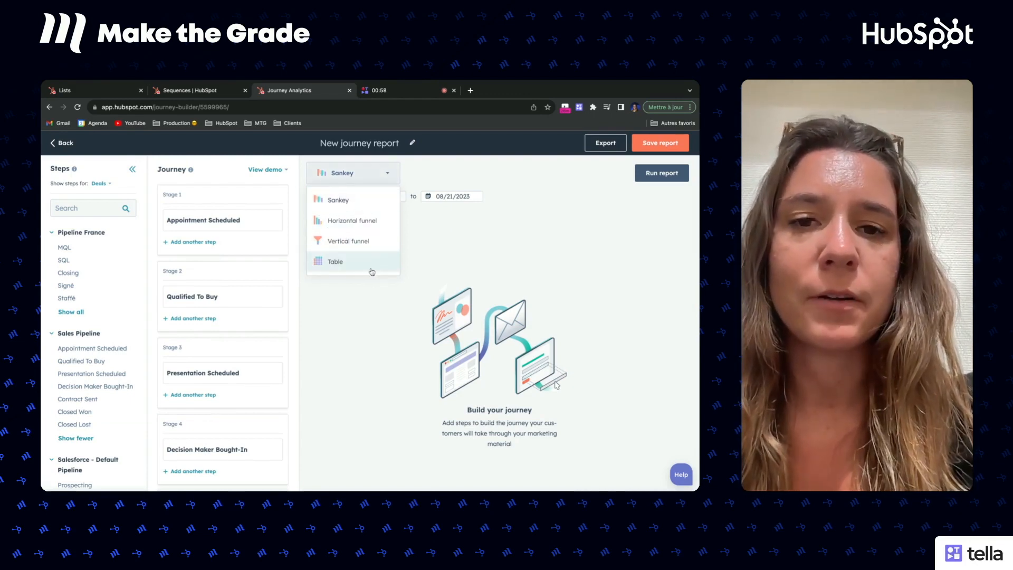
left_click(453, 241)
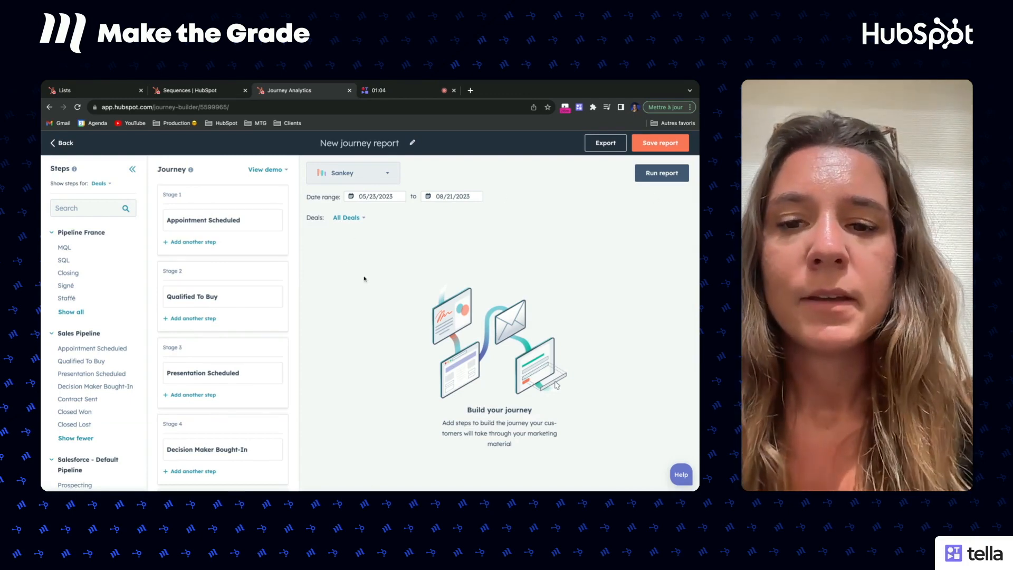
left_click(672, 169)
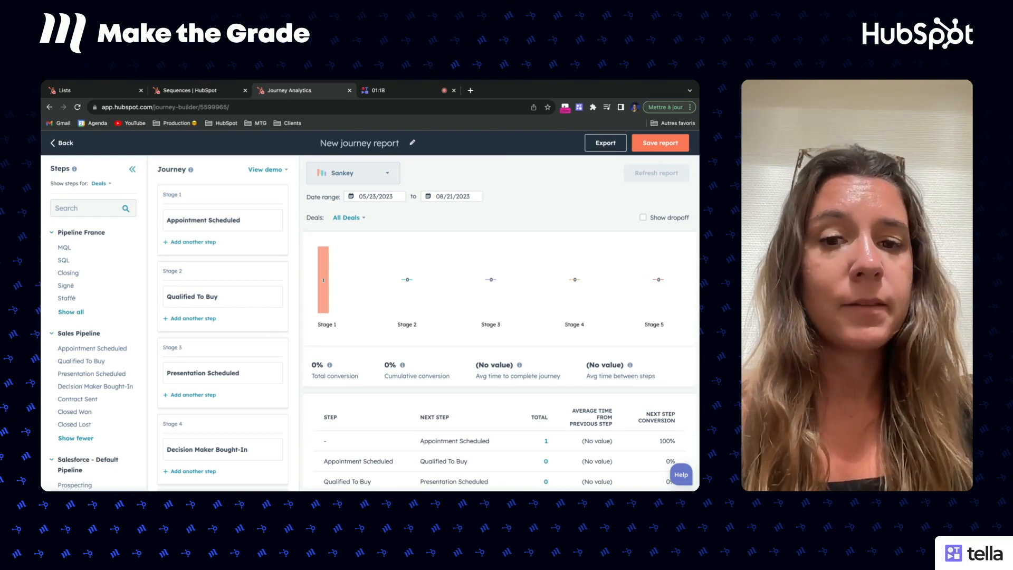
- Examine the journey chart and the table of totals, average times and next step conversion for each stage
scroll(584, 407, "down", 1)
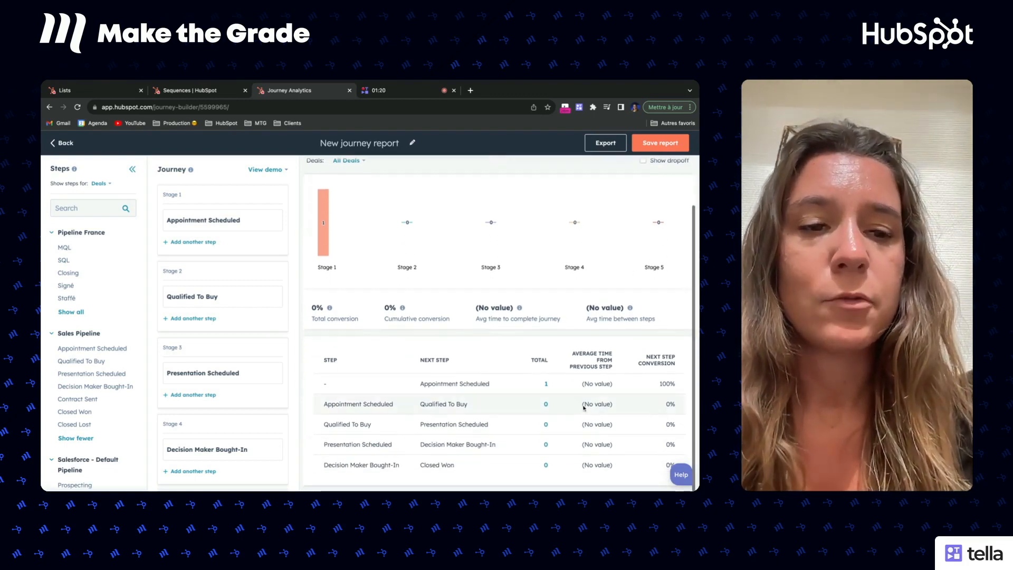
scroll(662, 374, "up", 1)
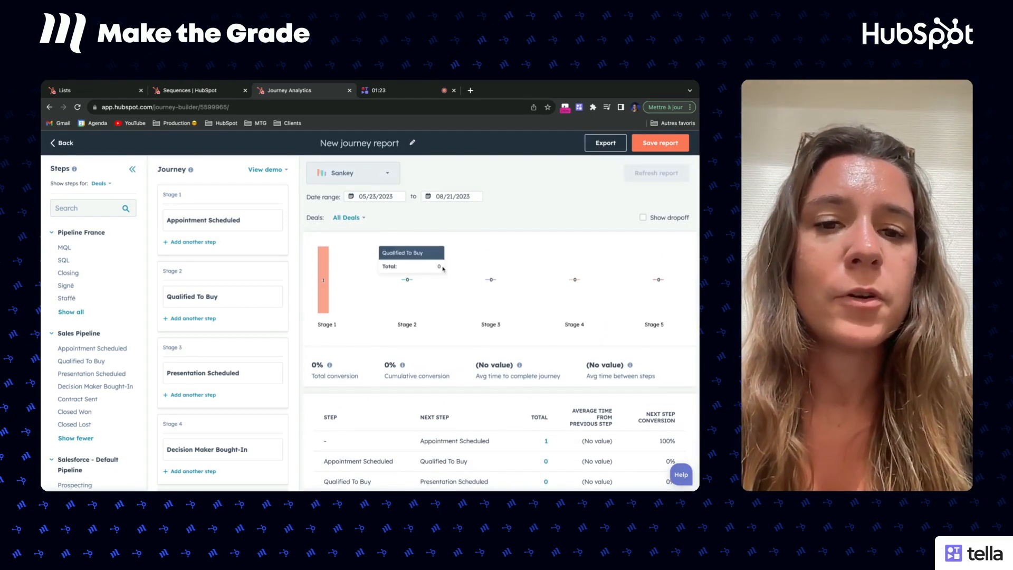
scroll(682, 296, "down", 1)
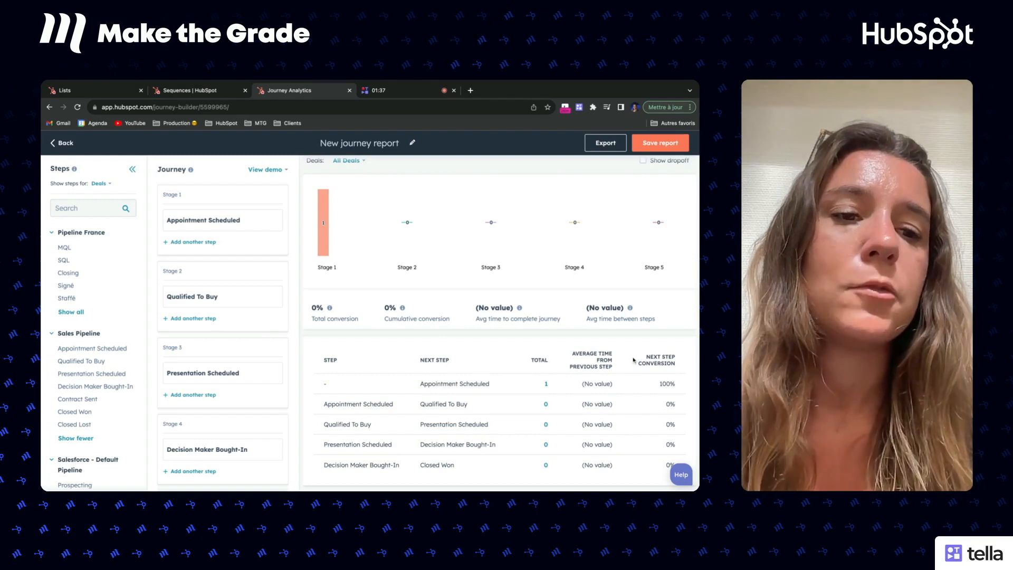
left_click_drag(666, 359, 689, 430)
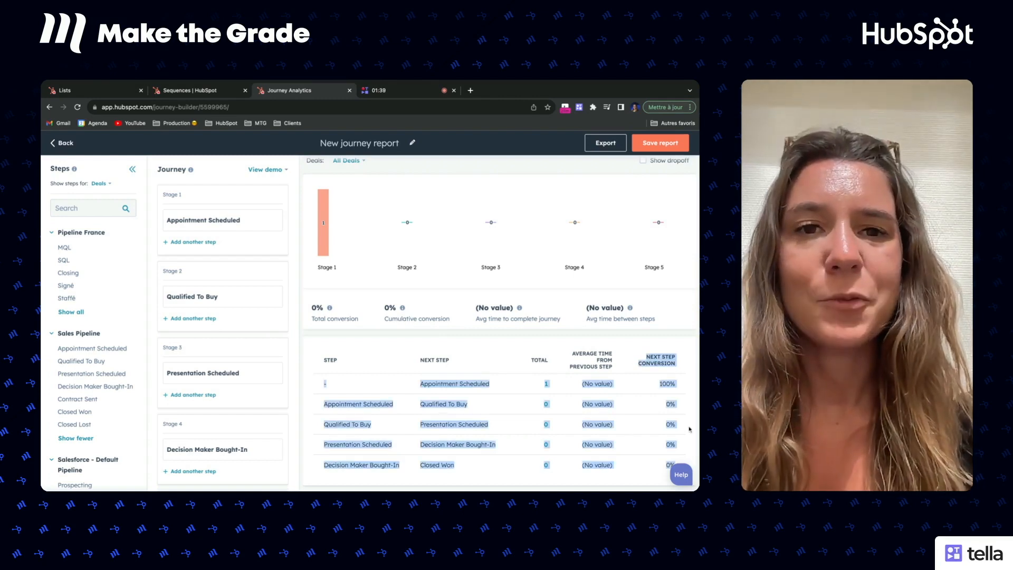